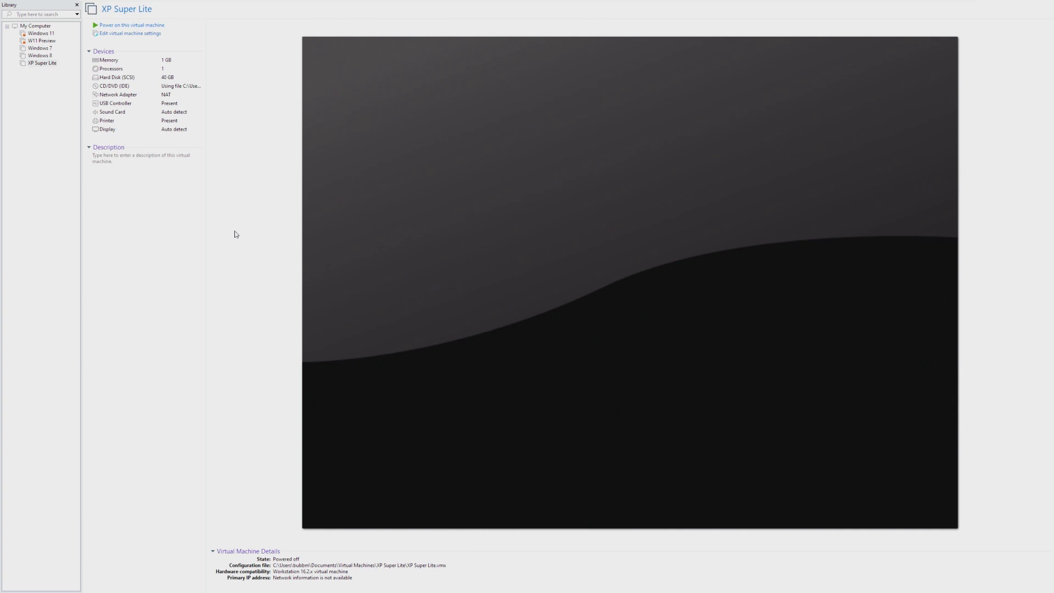
Step: Power on the XP Super Lite VM and let it boot into Windows XP Setup
click(190, 26)
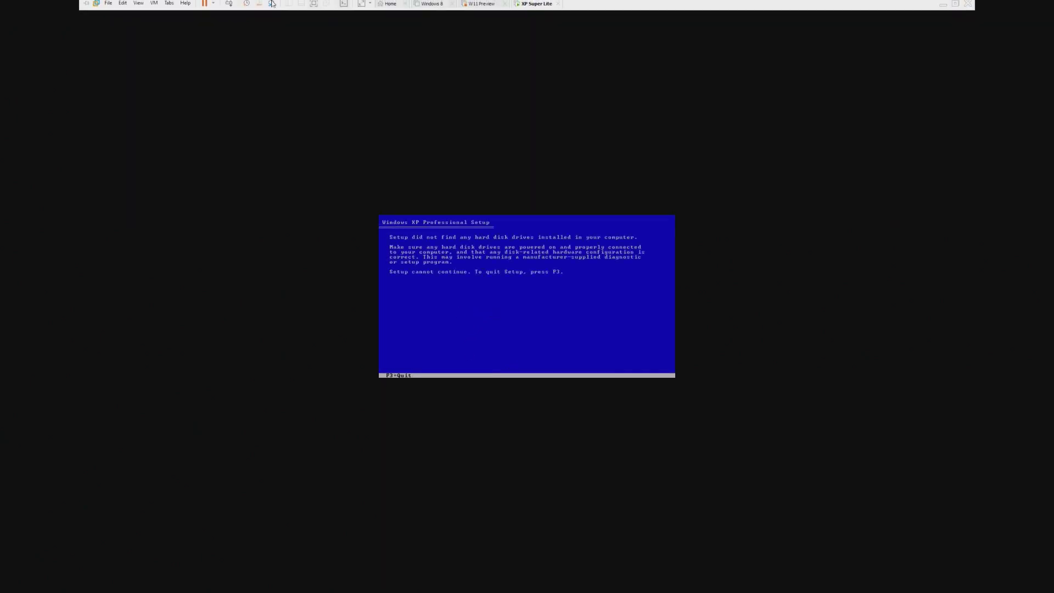
Step: Power off the XP Super Lite virtual machine
click(213, 6)
click(216, 66)
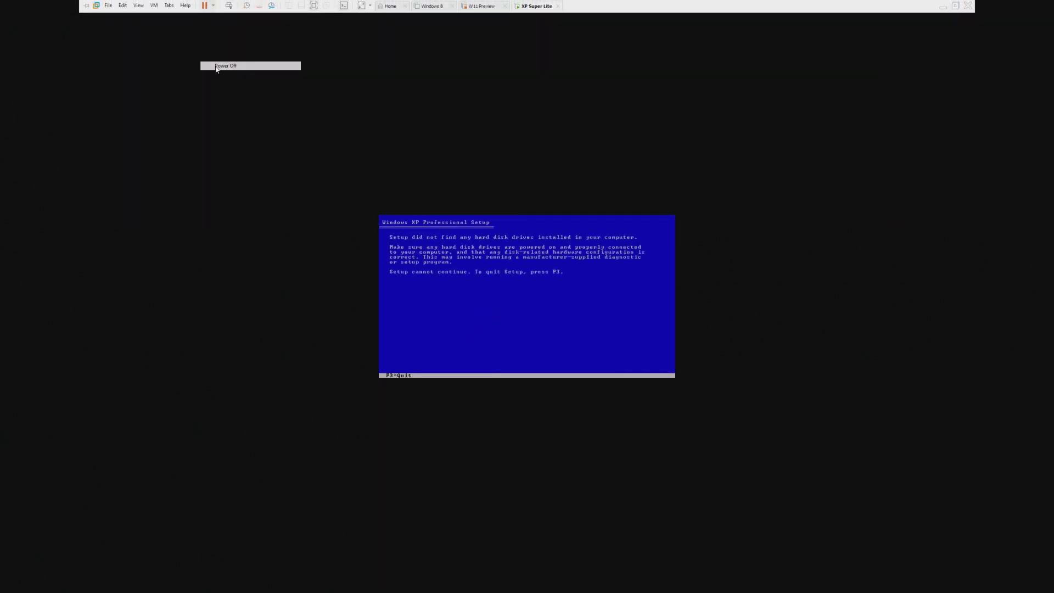
click(539, 322)
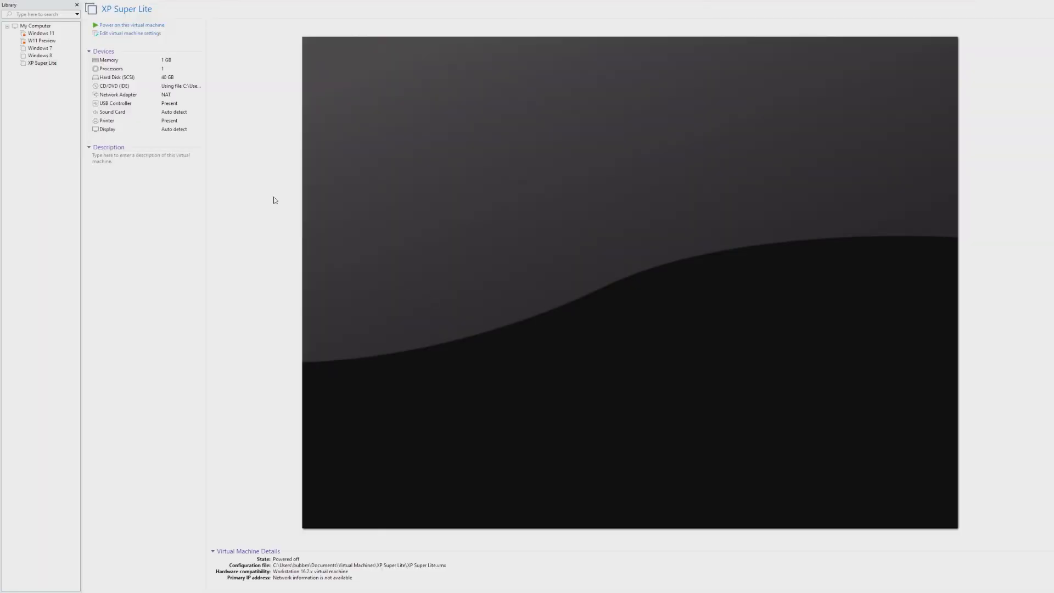
Step: Add a new 40 GB virtual hard disk in the VM settings and power the machine back on
click(137, 34)
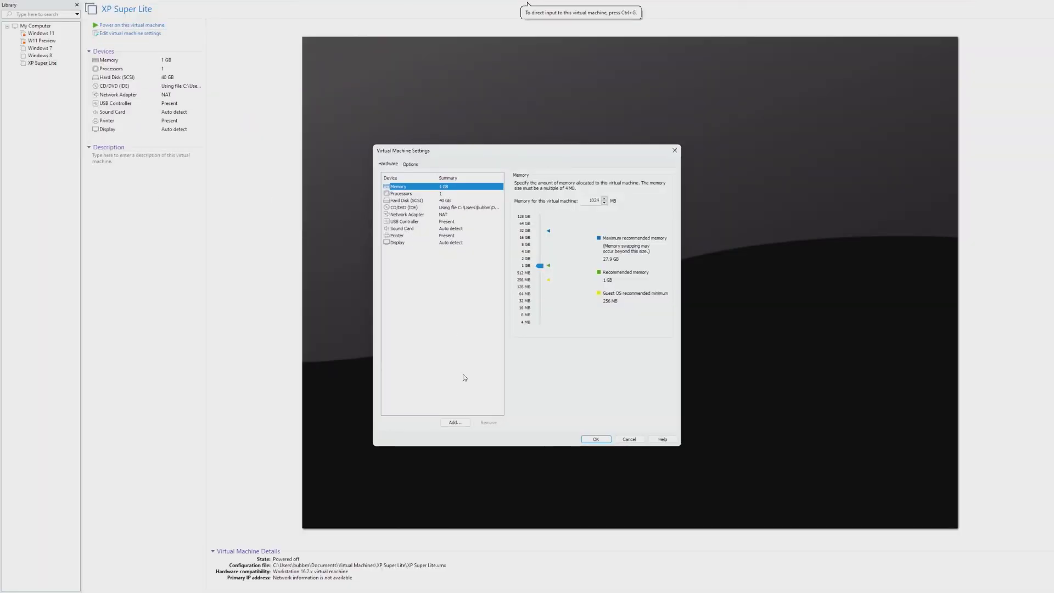
click(455, 422)
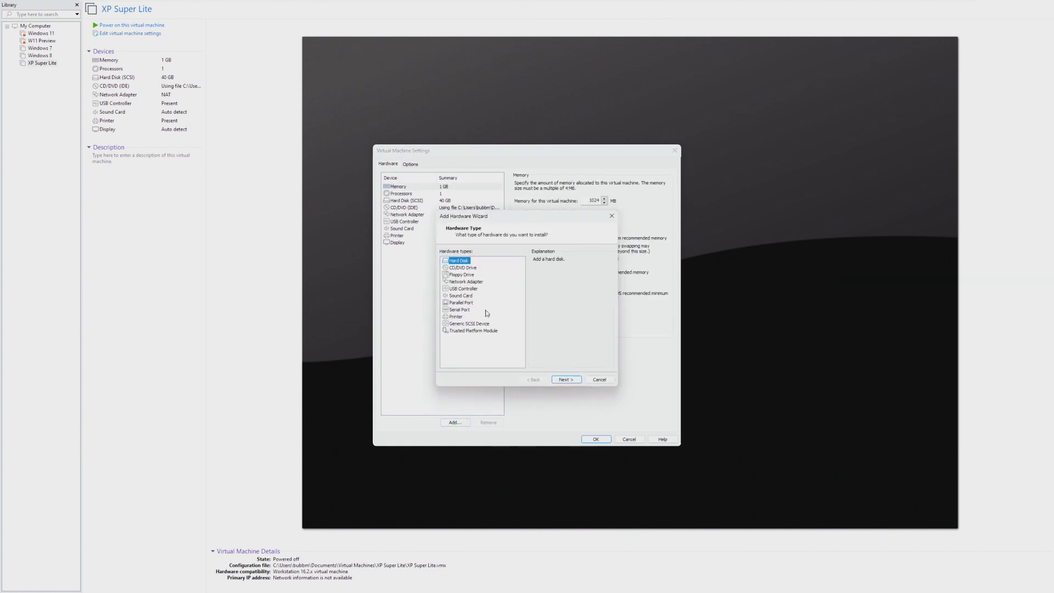
click(560, 379)
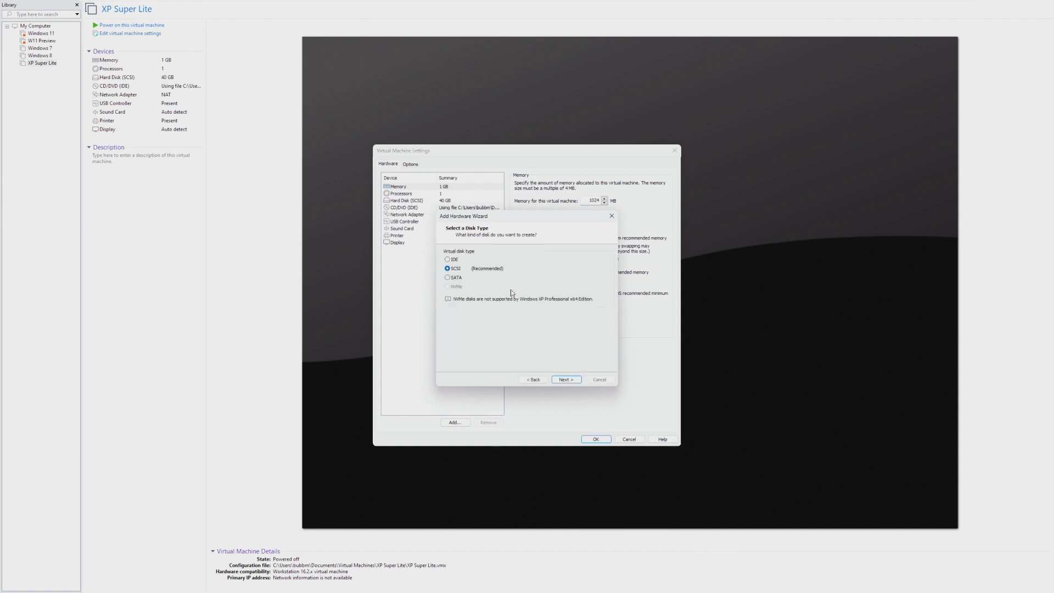
click(570, 382)
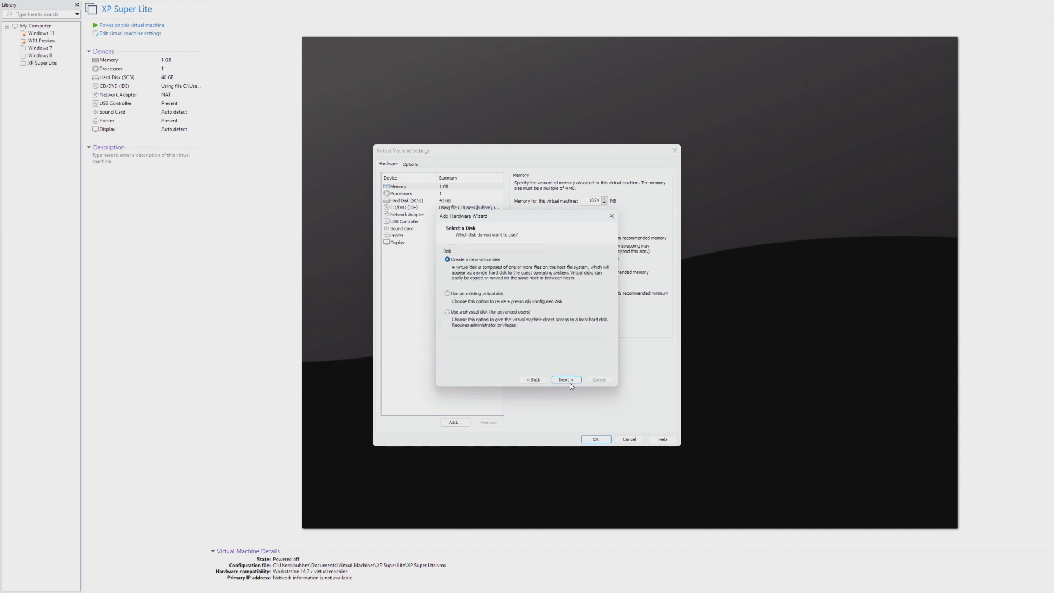
click(569, 382)
click(569, 381)
click(569, 381)
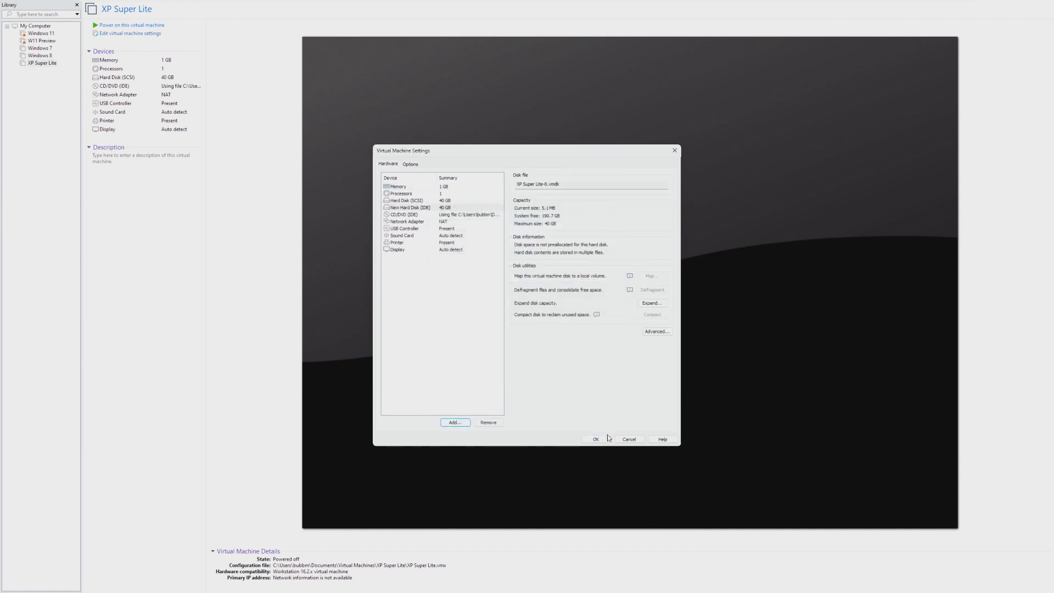
click(605, 438)
click(132, 25)
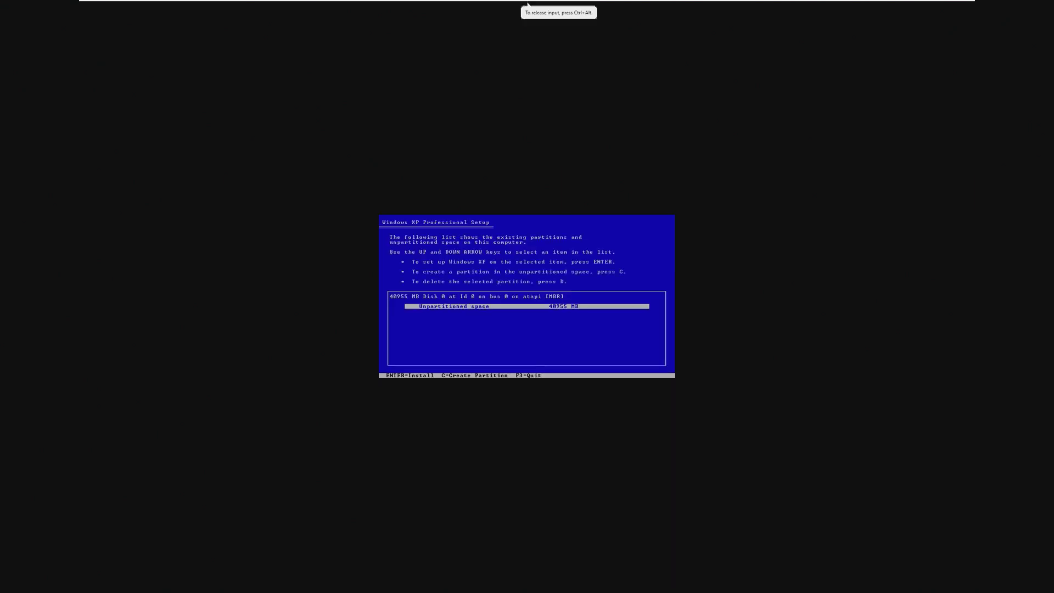
Step: Create a partition in the 40955 MB unpartitioned space and quick-format it as NTFS
key(Return)
key(Up)
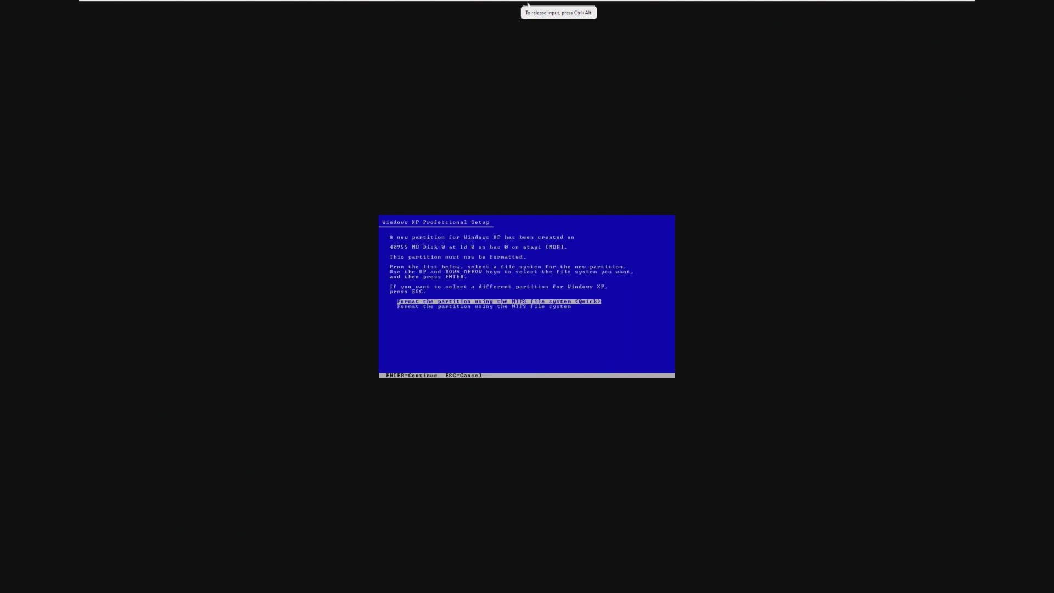
key(Return)
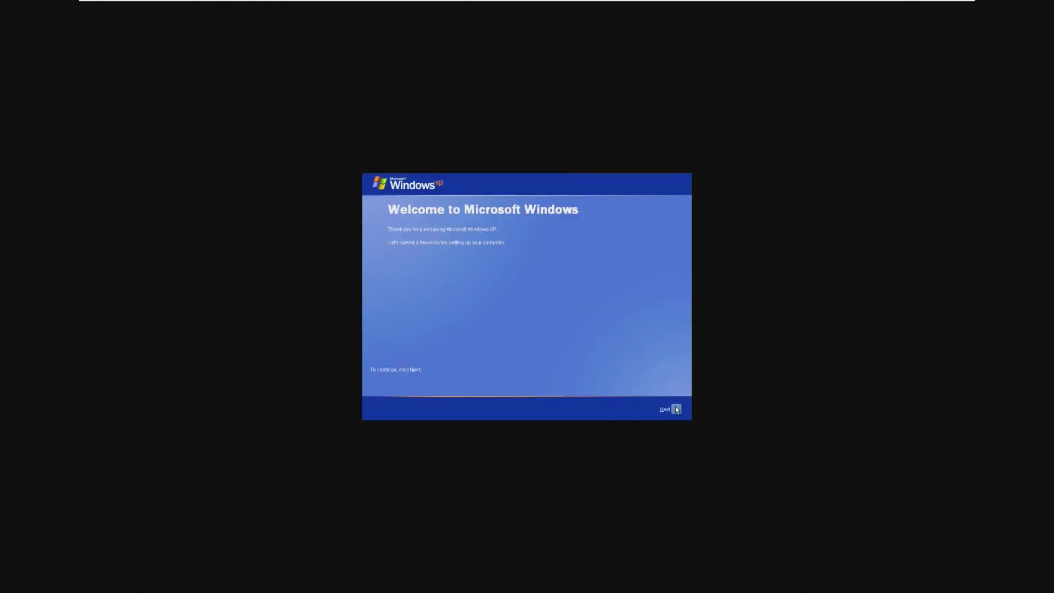
Step: Continue past the Welcome to Microsoft Windows screen toward the first login
click(676, 409)
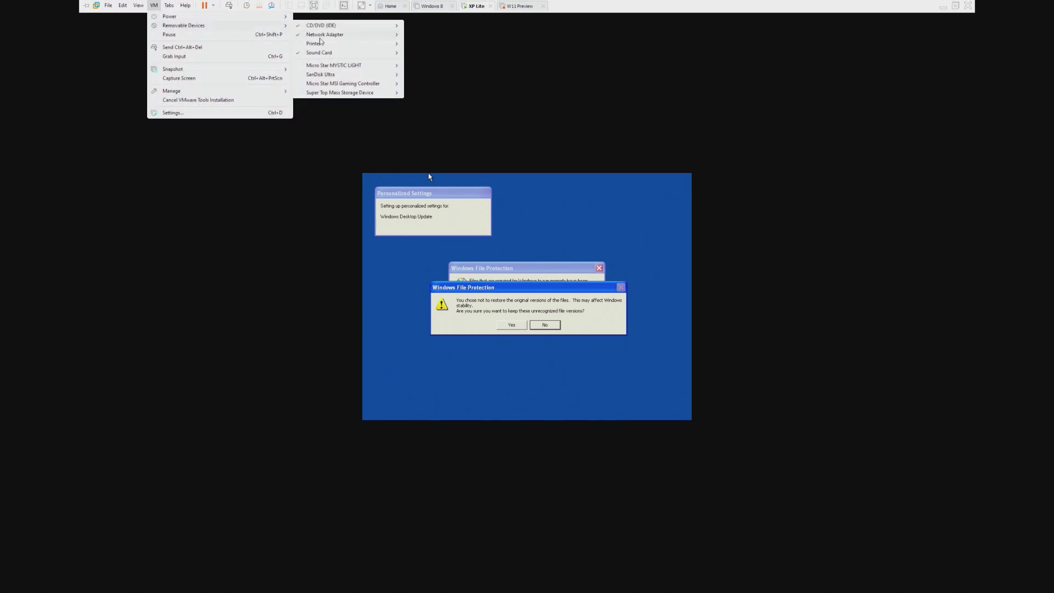
Step: Check the CD/DVD drive settings, then retry restoring the protected system files
mouse_move(329, 26)
click(433, 36)
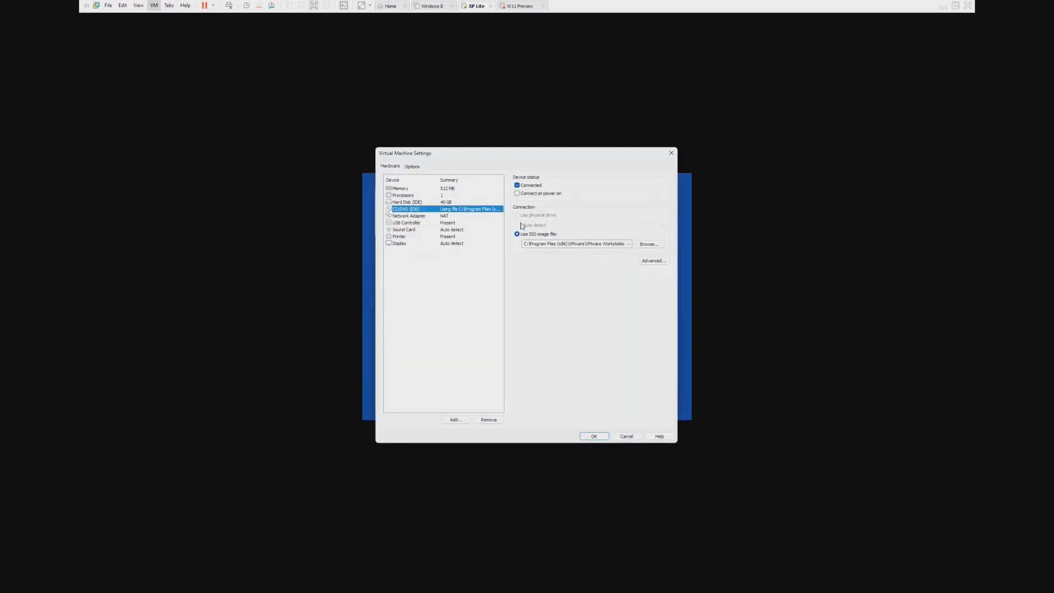
click(594, 436)
click(521, 324)
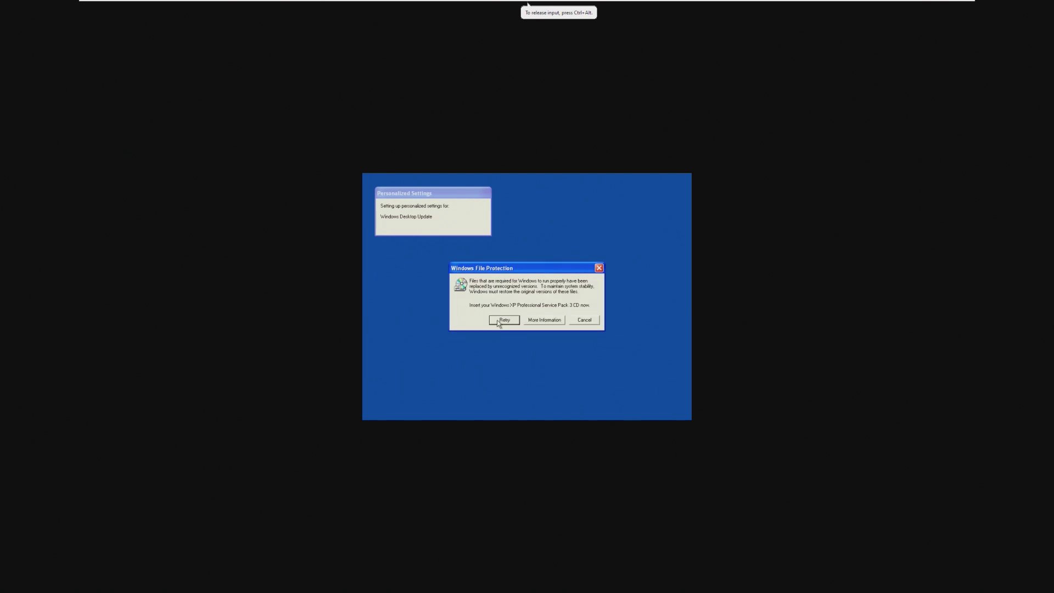
click(498, 323)
click(535, 326)
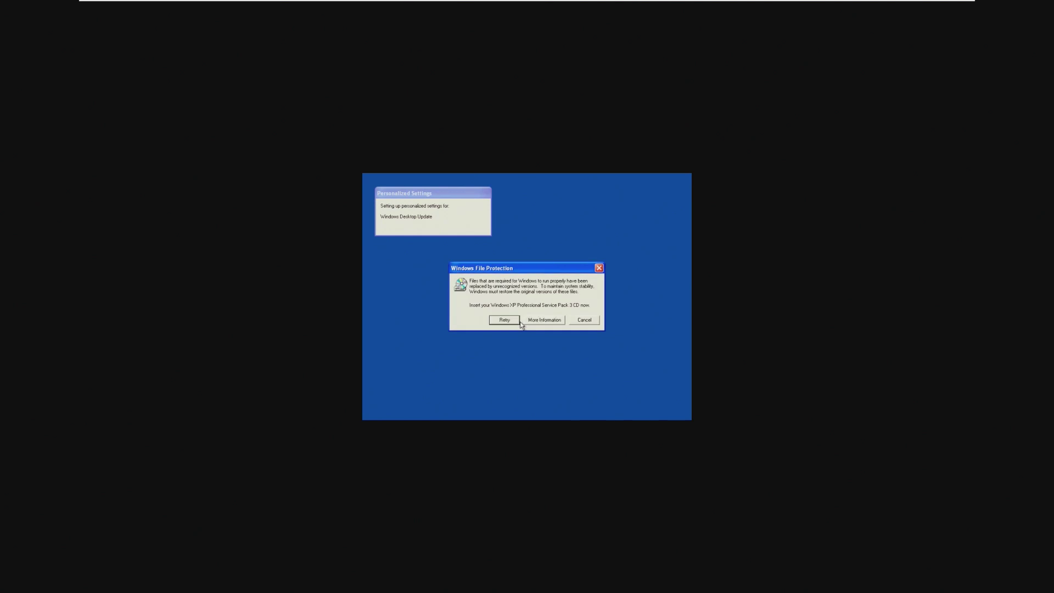
Step: Load Windows XP Super Lite.iso into the CD drive and dismiss the wrong-CD message
mouse_move(163, 3)
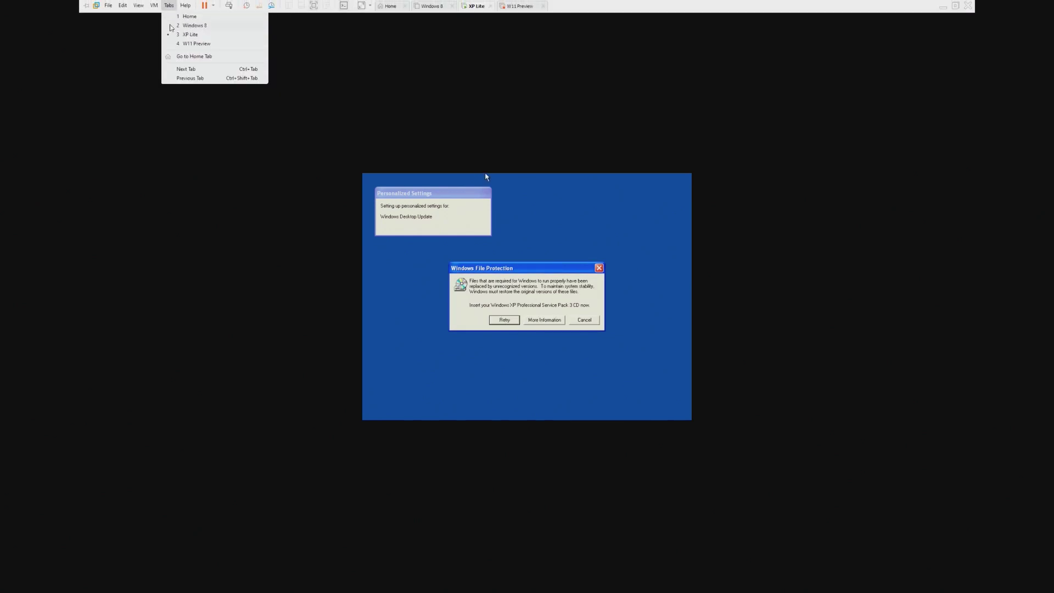
click(153, 5)
mouse_move(231, 26)
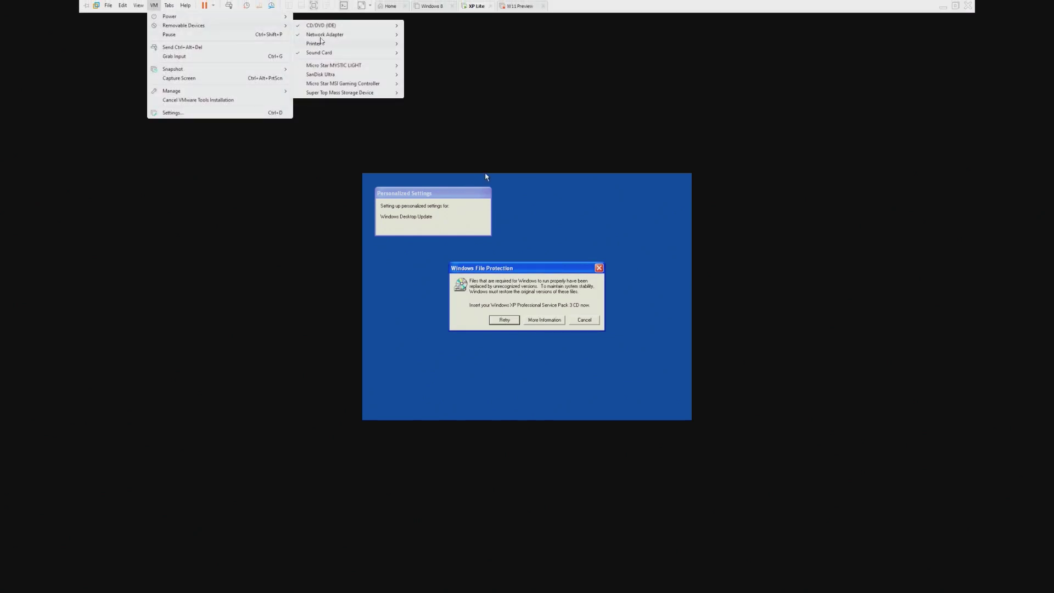
click(471, 93)
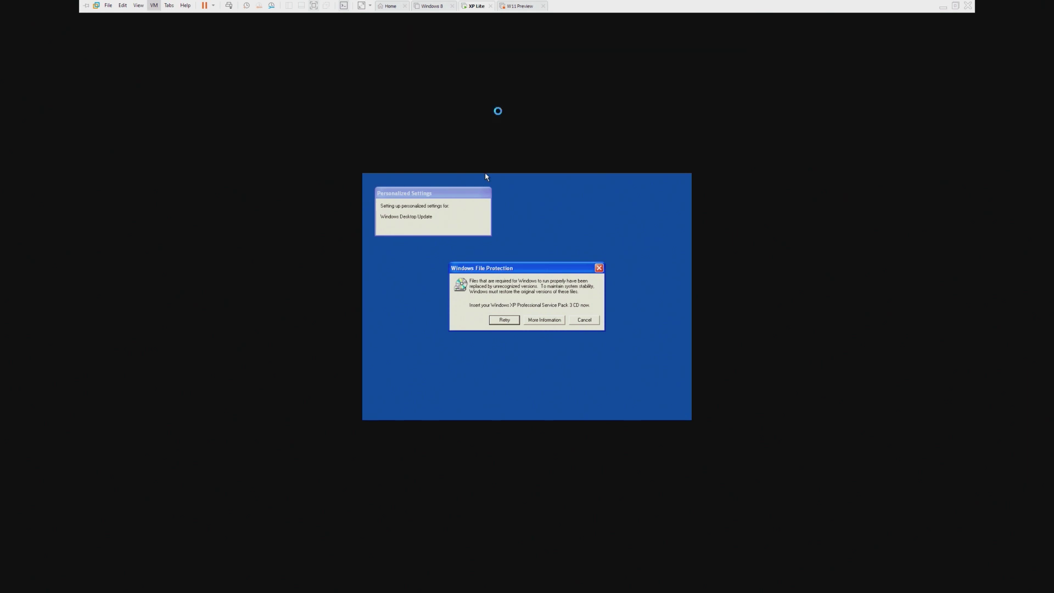
click(648, 243)
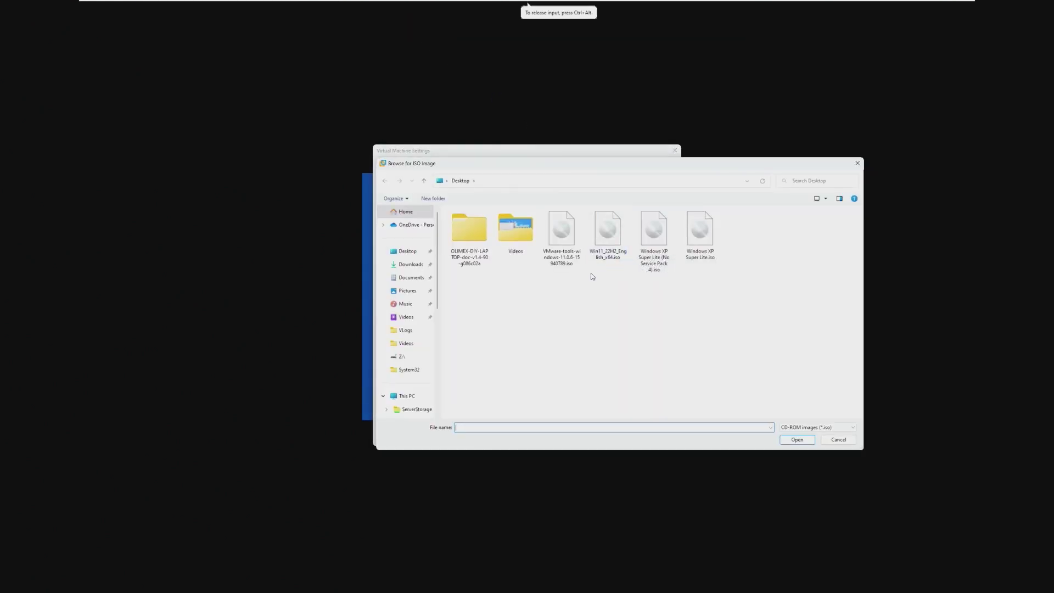
double_click(690, 246)
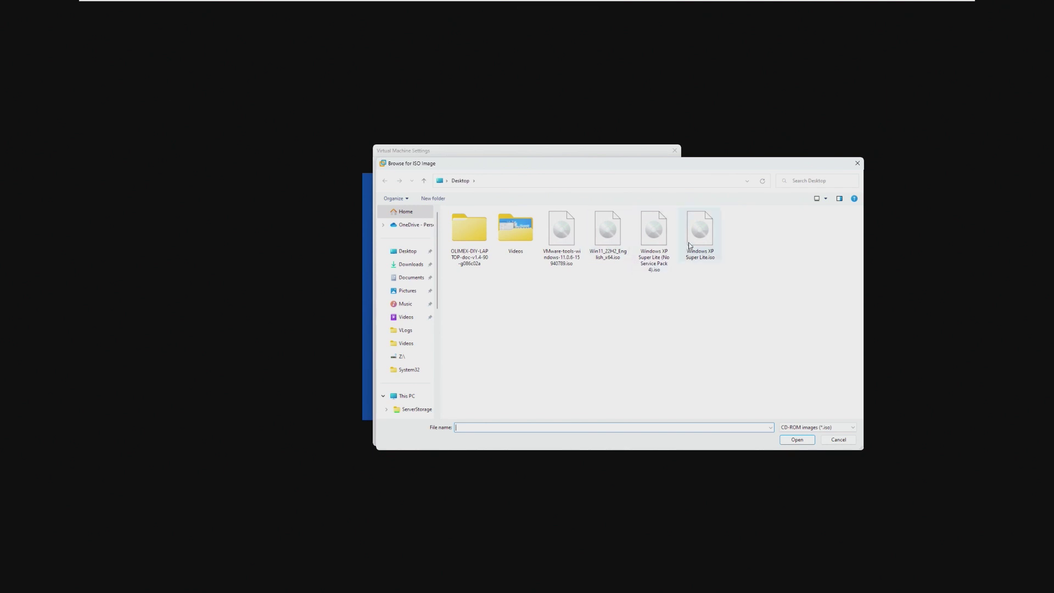
click(598, 439)
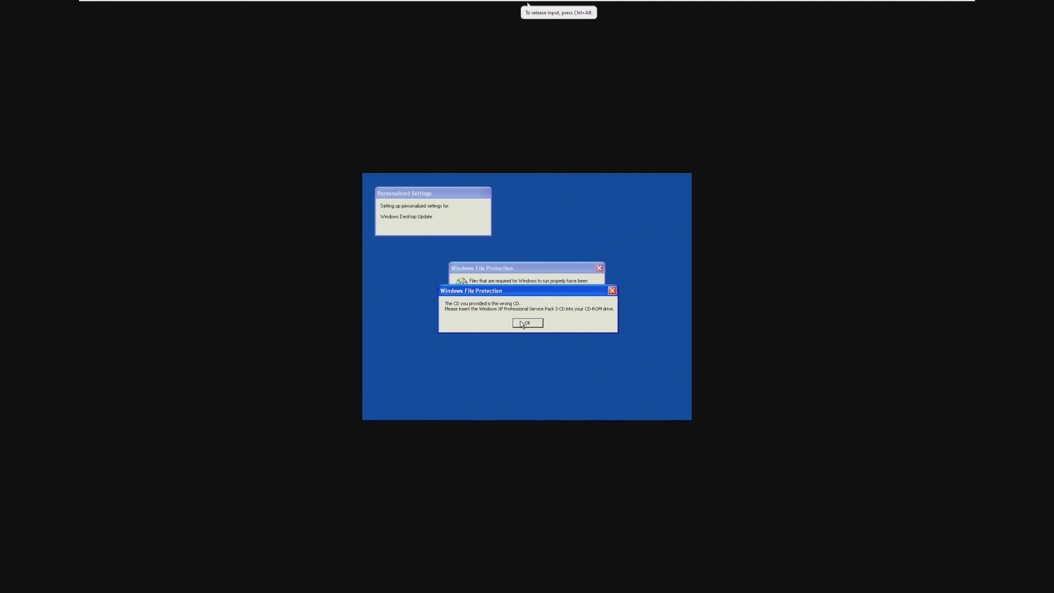
click(522, 324)
Step: Retry with the ISO, then cancel the file restore and keep the current file versions
click(504, 320)
click(520, 325)
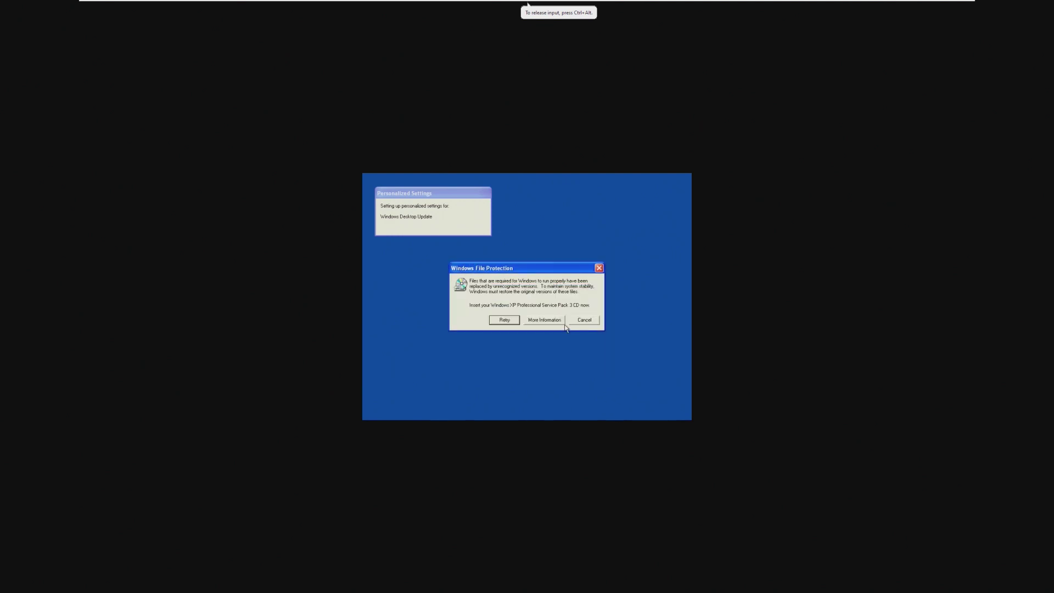
click(599, 270)
click(513, 325)
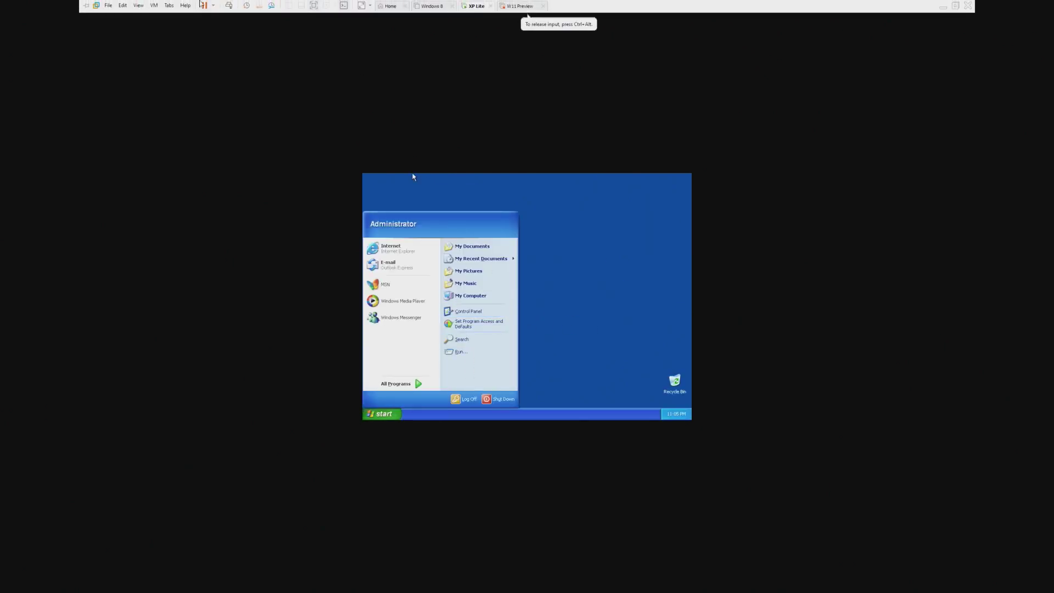
Step: Cancel the VMware Tools installation from the VM menu
click(155, 5)
click(200, 100)
click(154, 5)
mouse_move(225, 29)
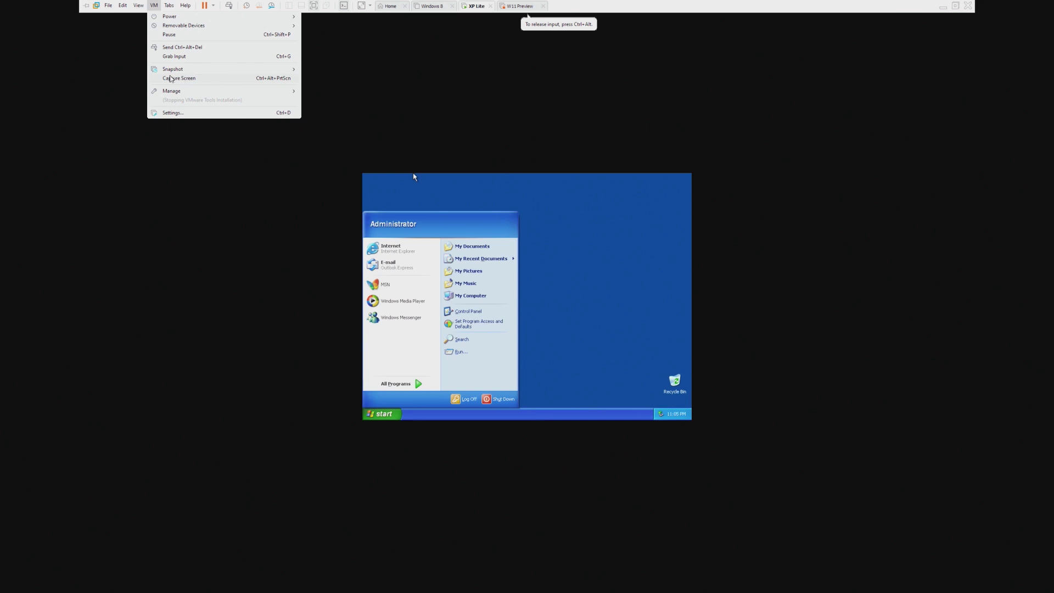
click(395, 172)
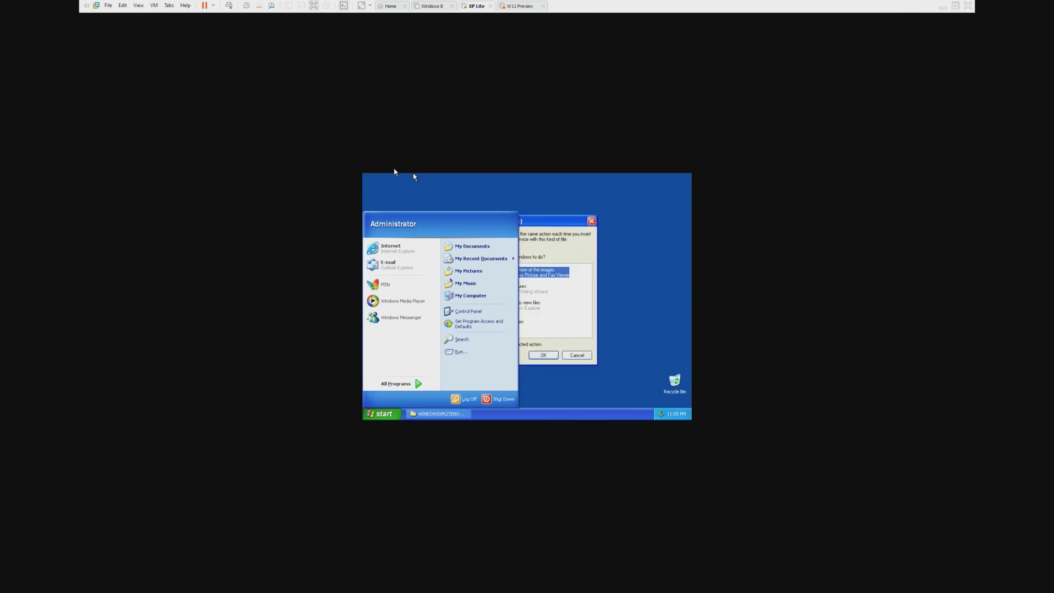
click(154, 5)
Step: Dismiss the VMware Tools install prompt, the XP Start menu, and the CD AutoPlay prompt
click(178, 102)
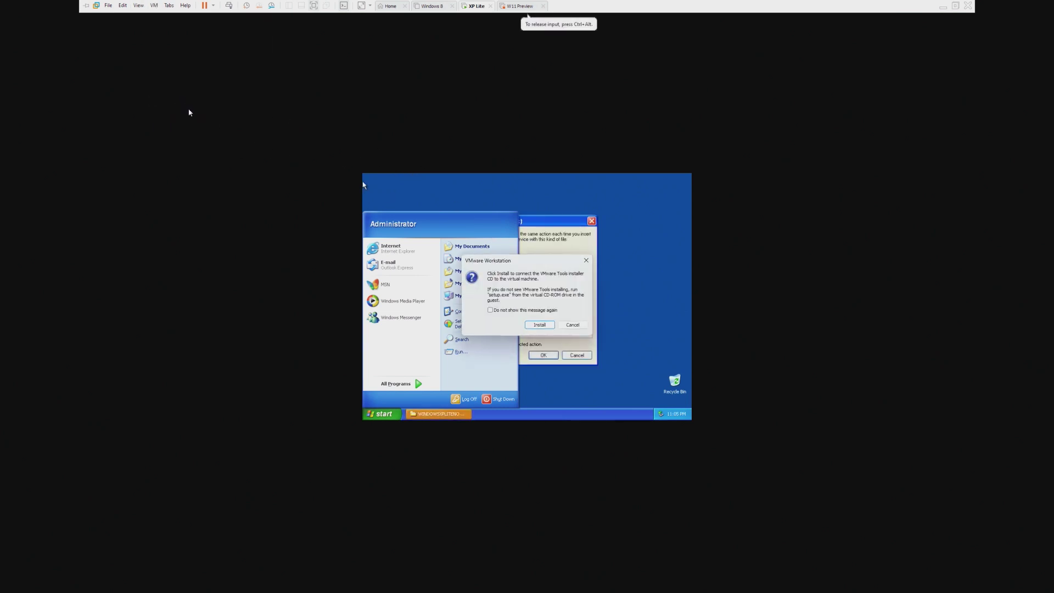
click(535, 325)
click(555, 247)
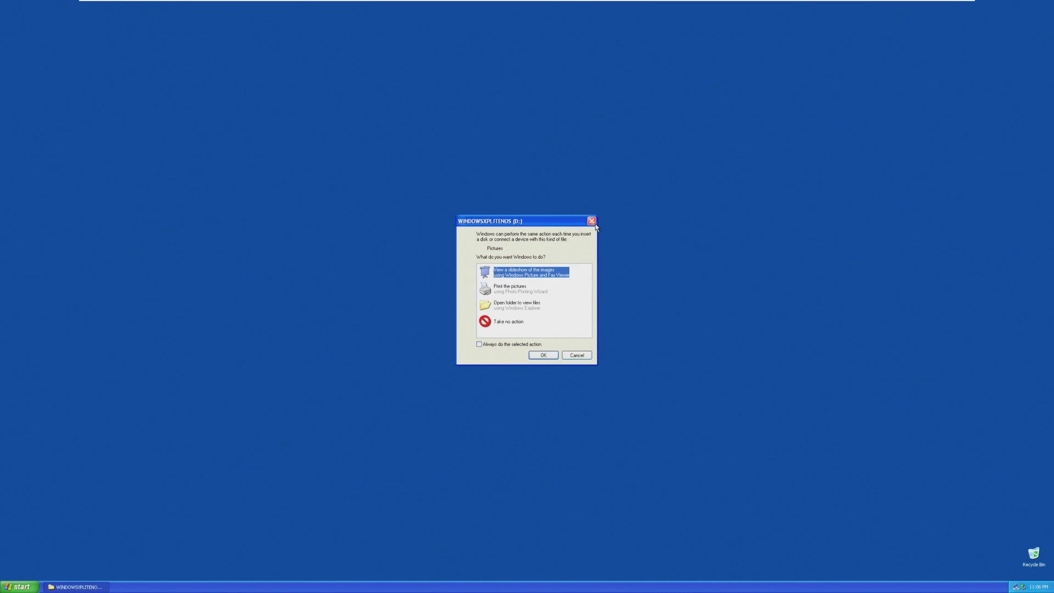
click(595, 224)
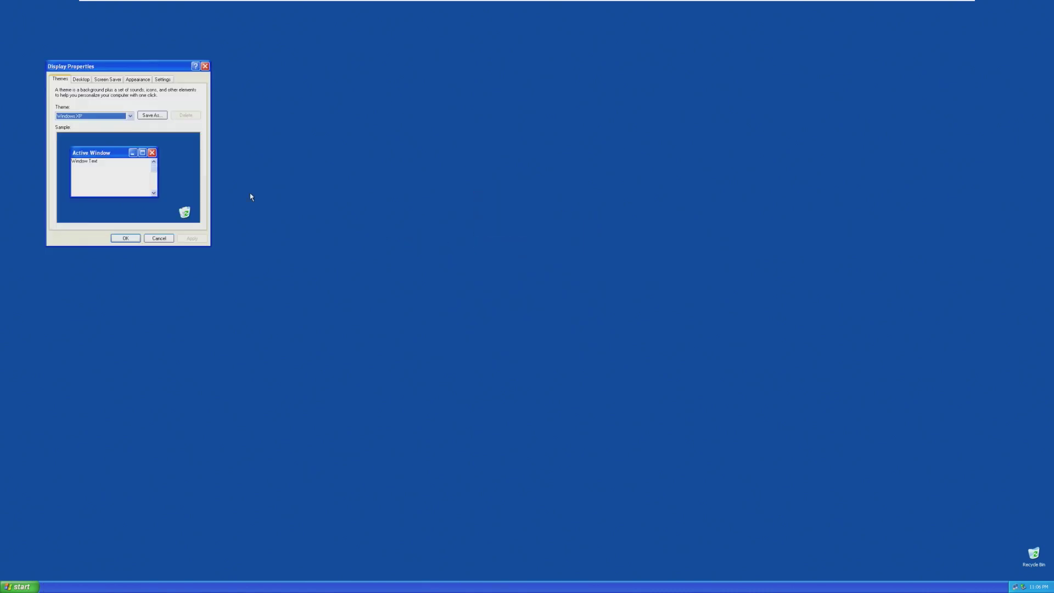
Step: Set the desktop background to bliss with Tile position in Display Properties
click(80, 80)
click(72, 180)
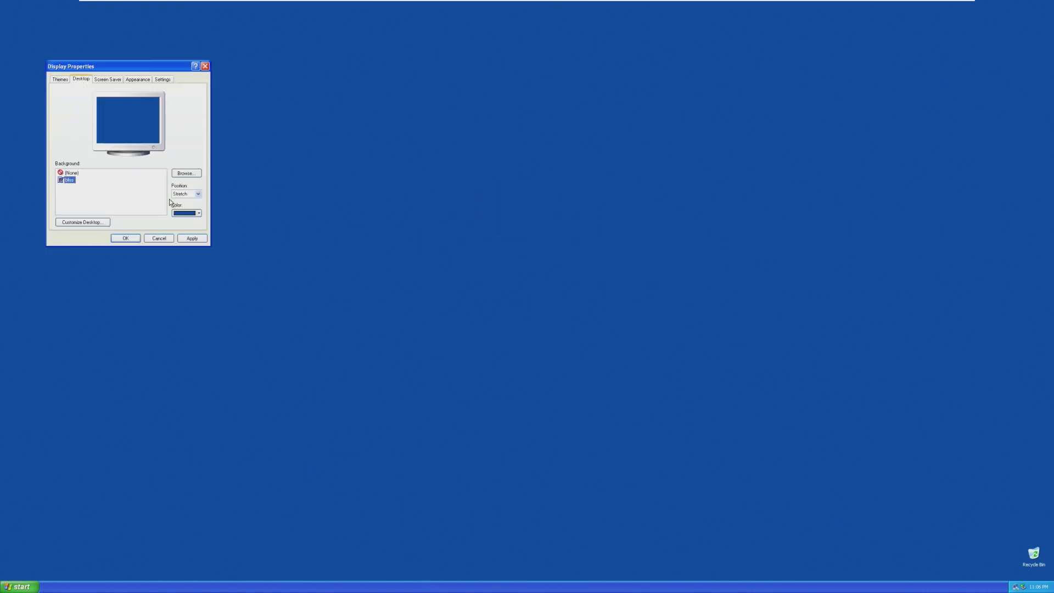
click(198, 194)
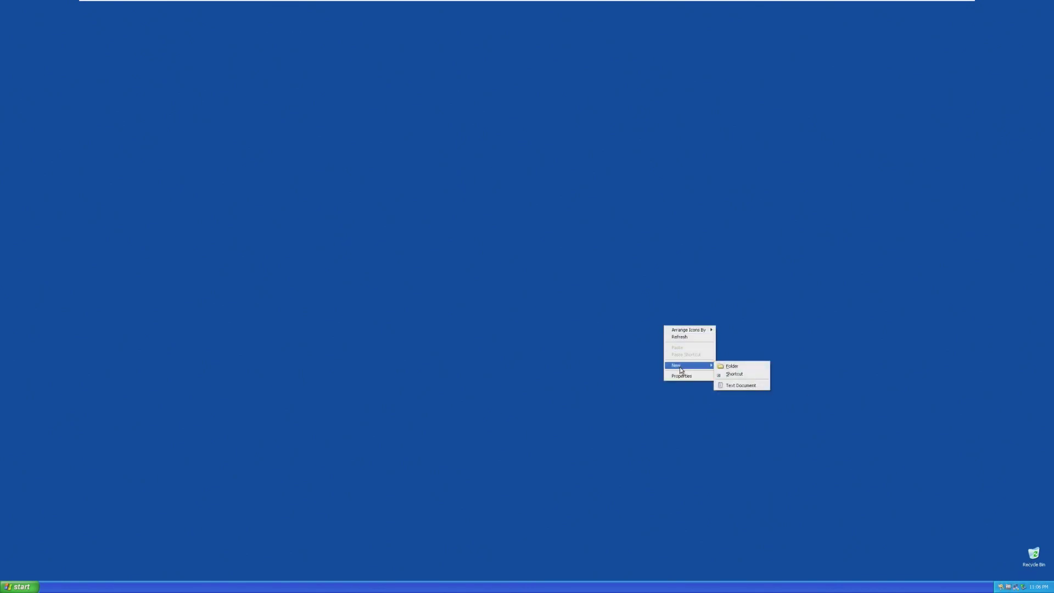
Step: Look at Set Program Access and Defaults and the Internet Connection Wizard, then close both
click(250, 265)
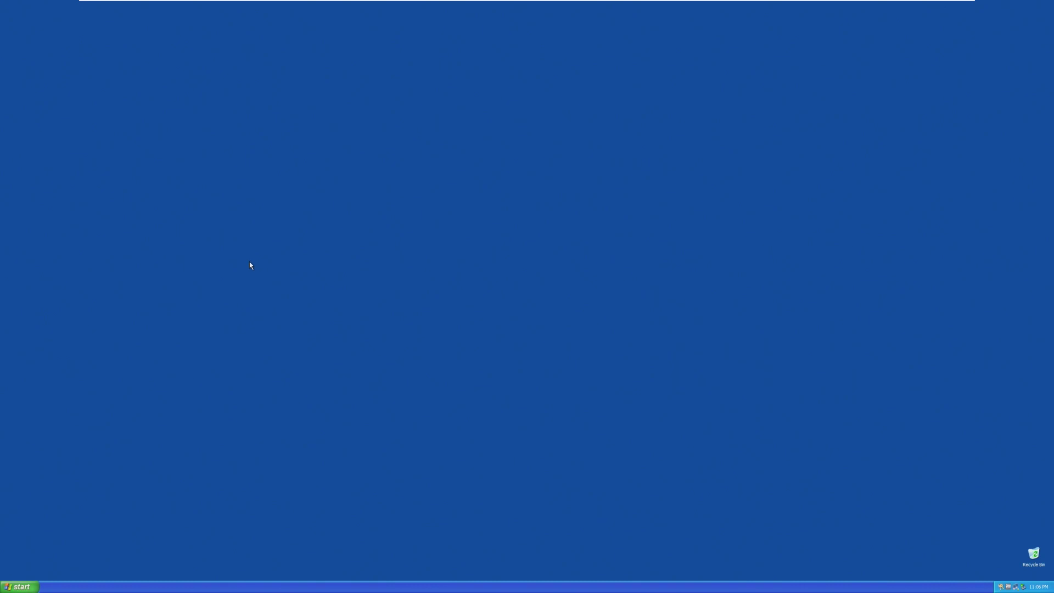
click(8, 584)
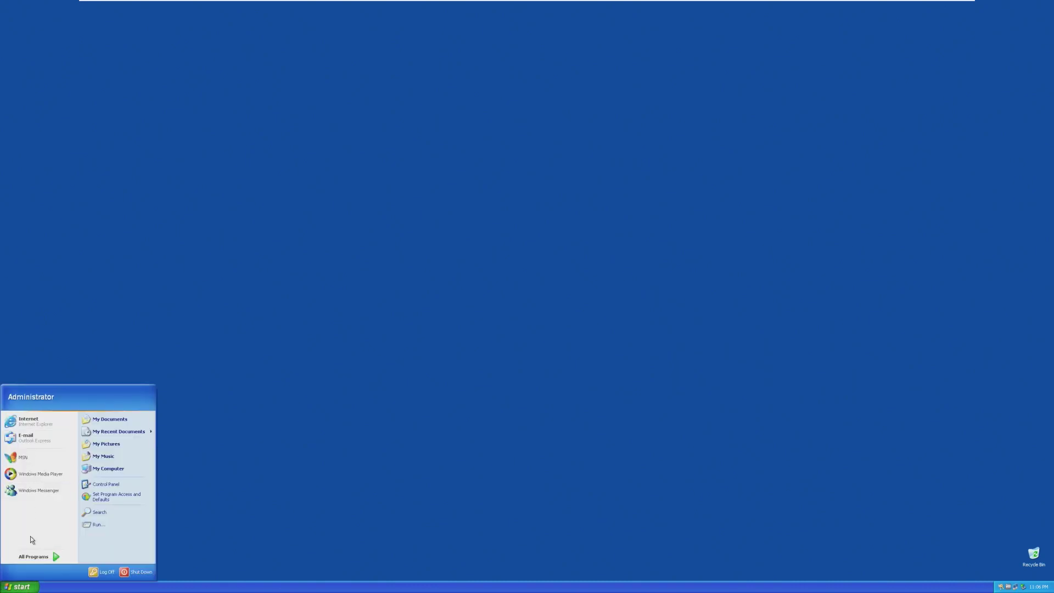
mouse_move(42, 550)
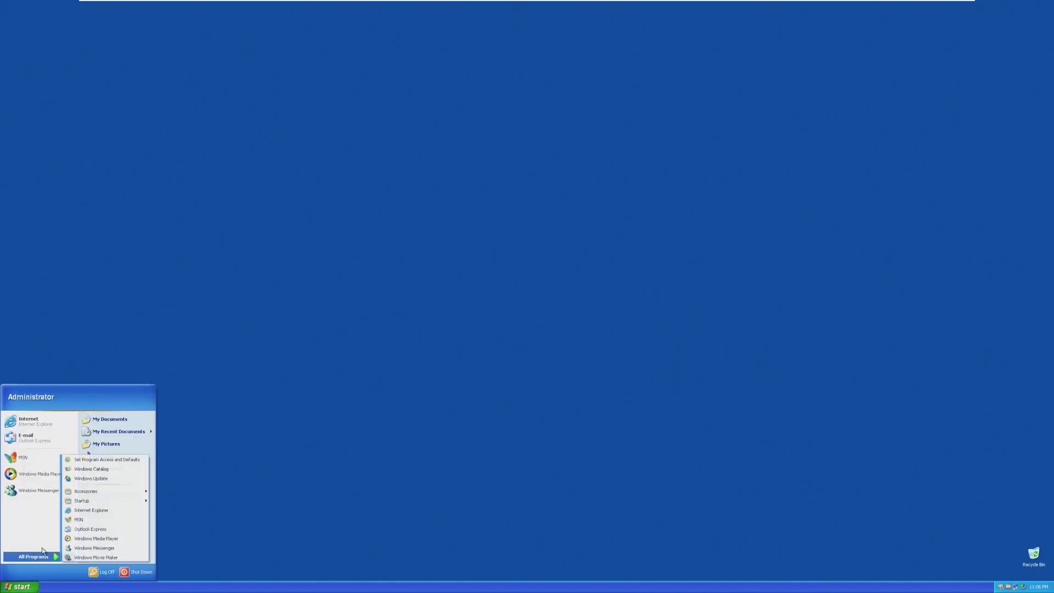
click(95, 461)
click(3, 584)
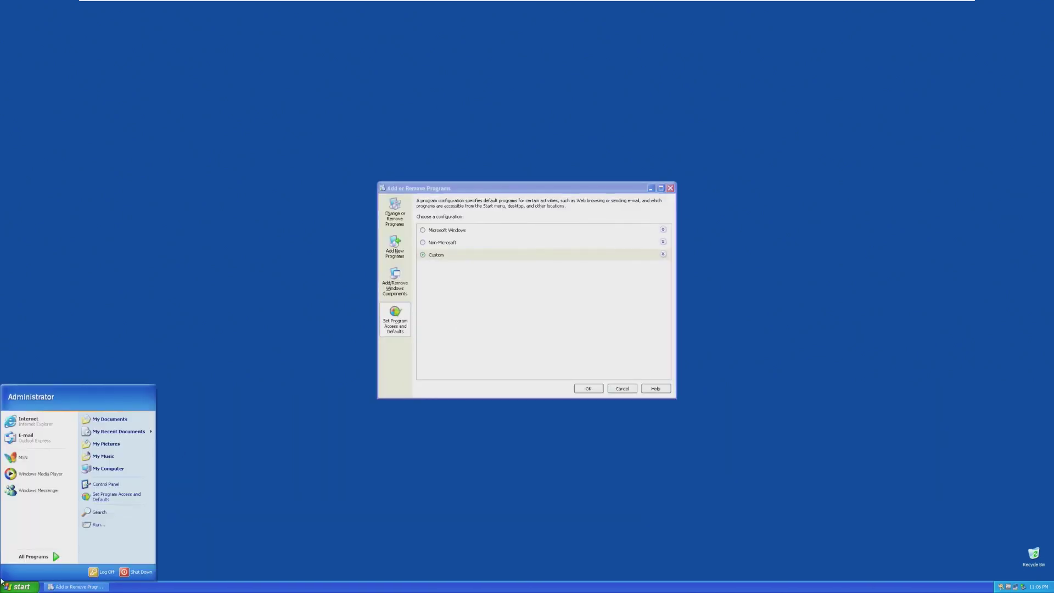
right_click(61, 453)
click(123, 464)
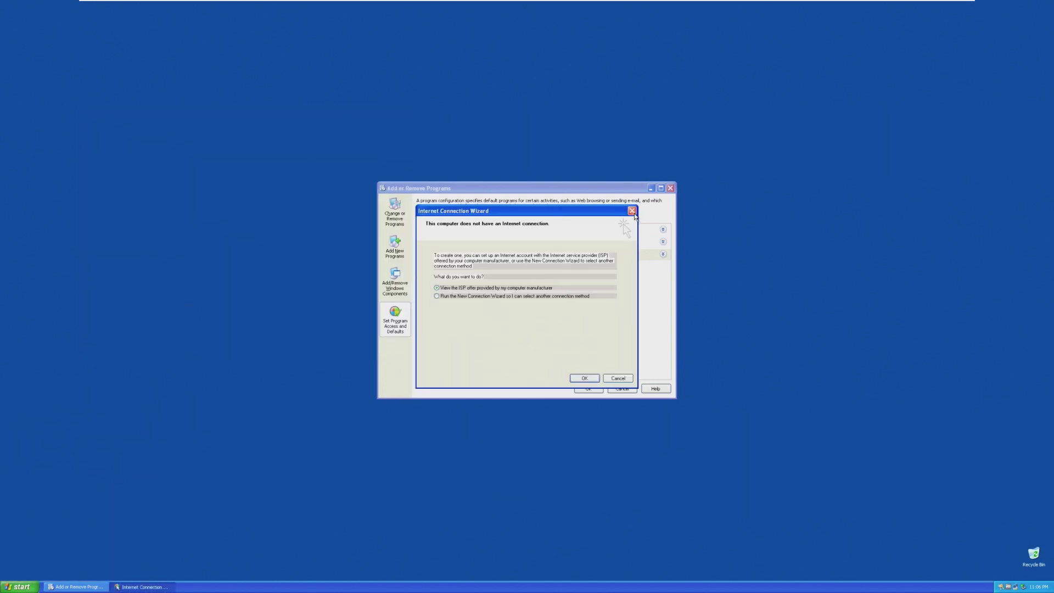
click(632, 210)
click(670, 187)
Step: Browse the All Programs list in the Start menu, then close it with Esc
click(22, 586)
click(33, 557)
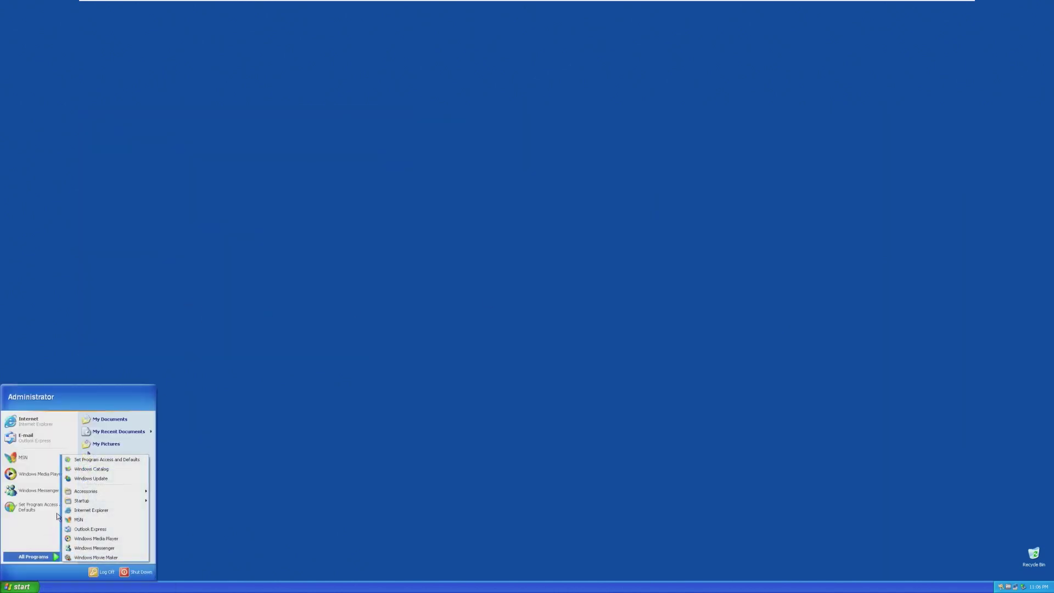
mouse_move(90, 490)
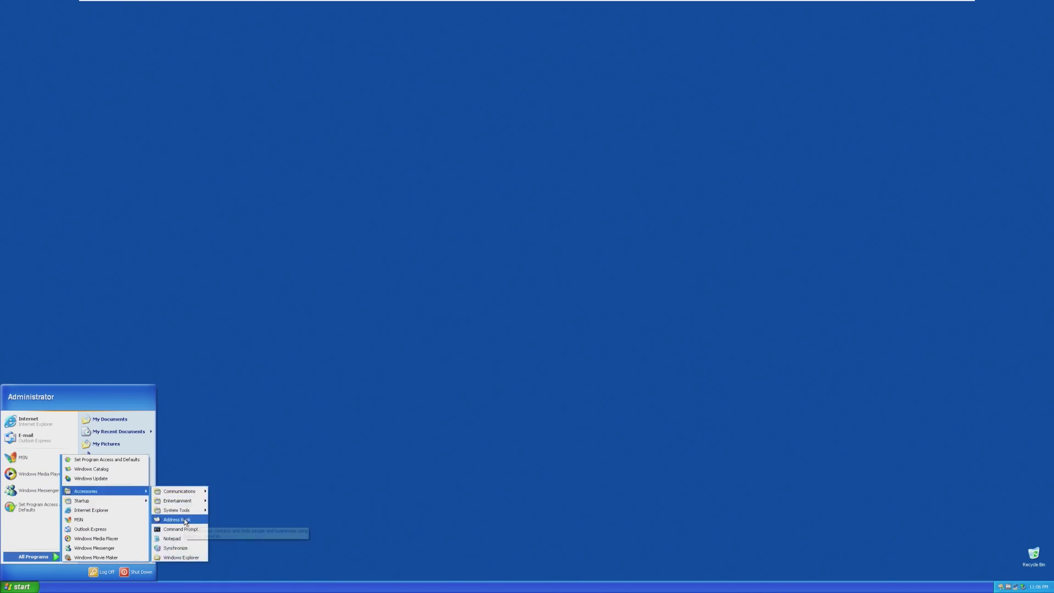
mouse_move(114, 502)
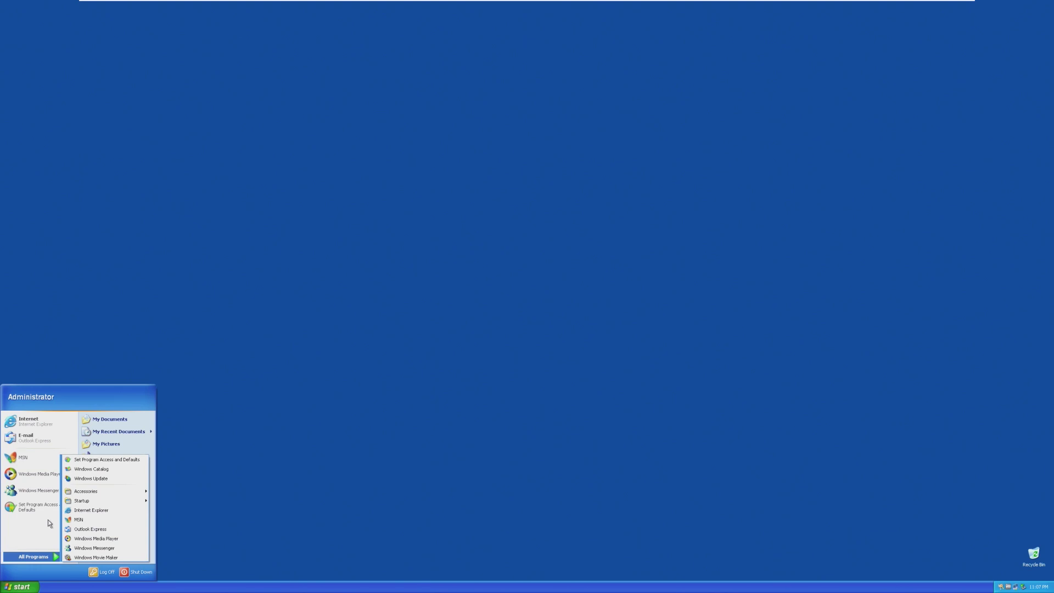
key(Escape)
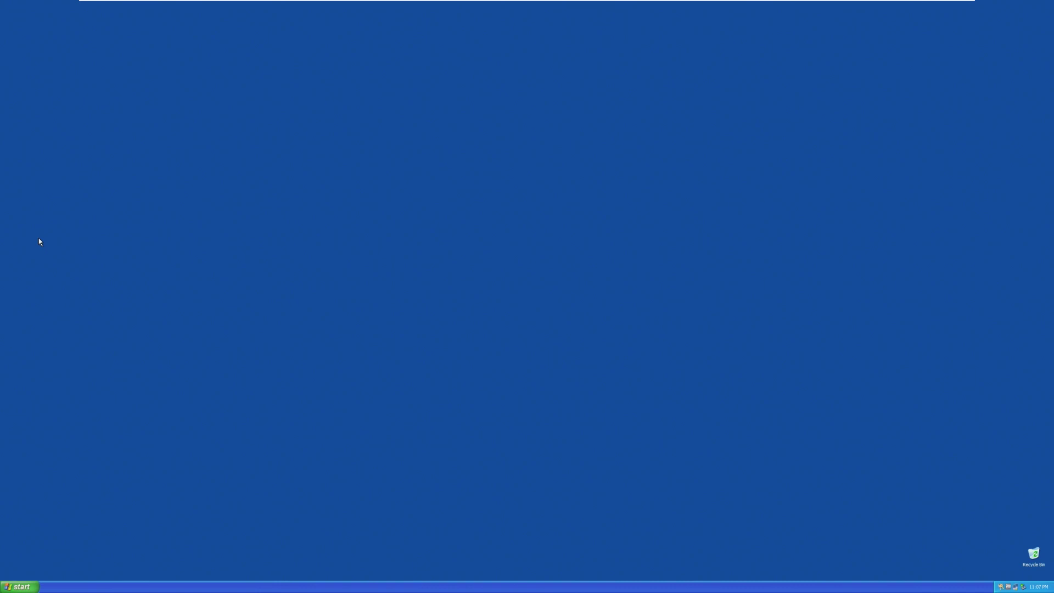
key(super)
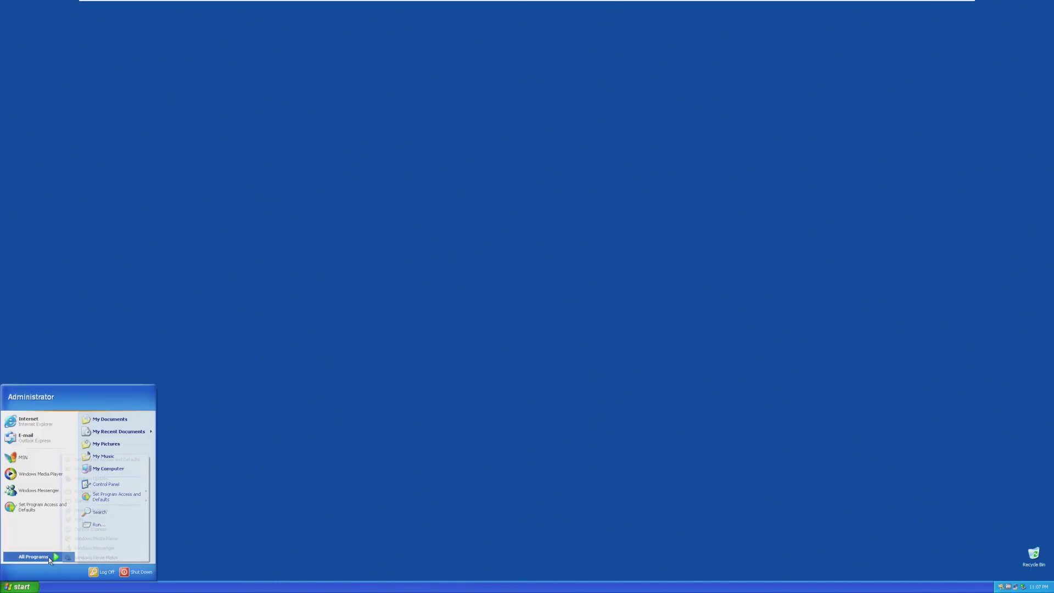
click(110, 419)
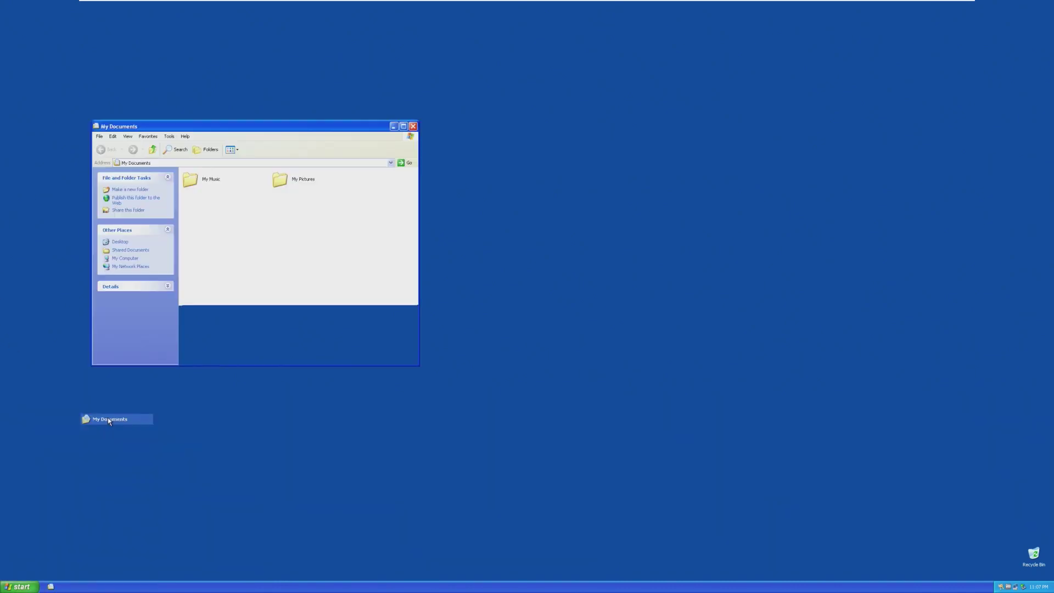
click(403, 126)
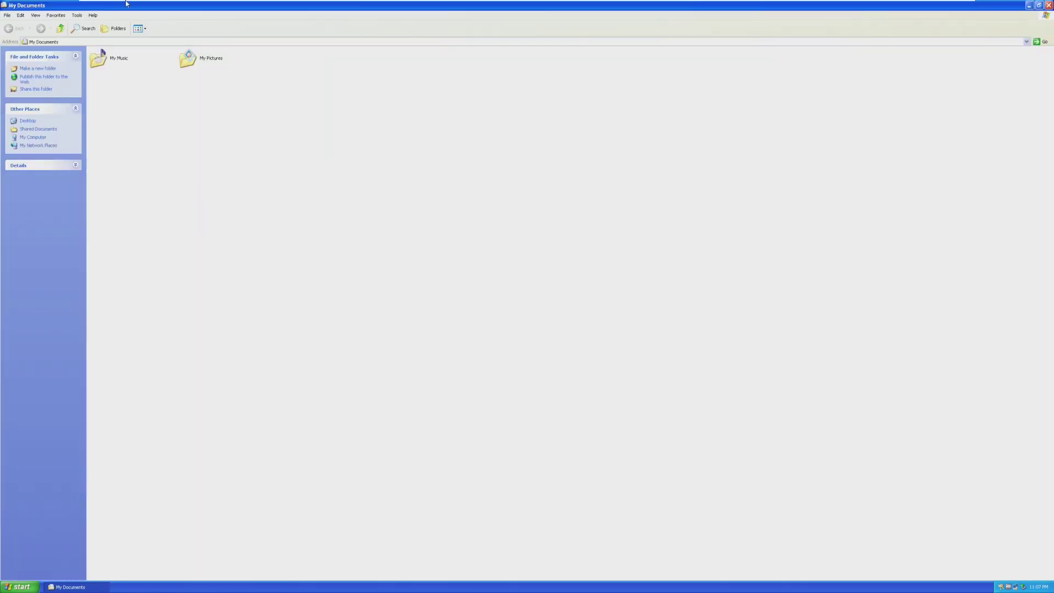
click(1048, 5)
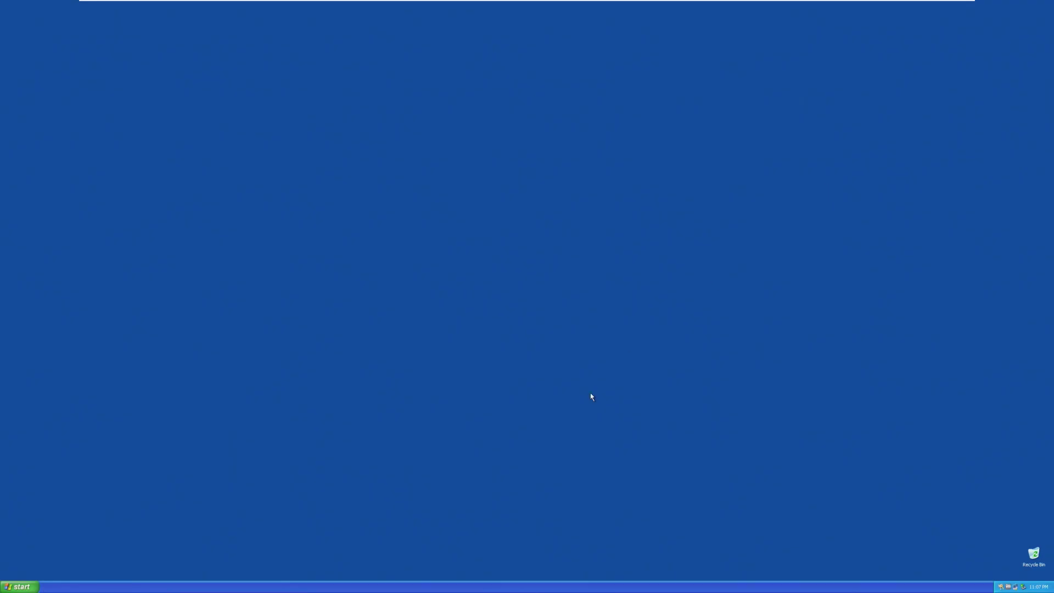
click(21, 587)
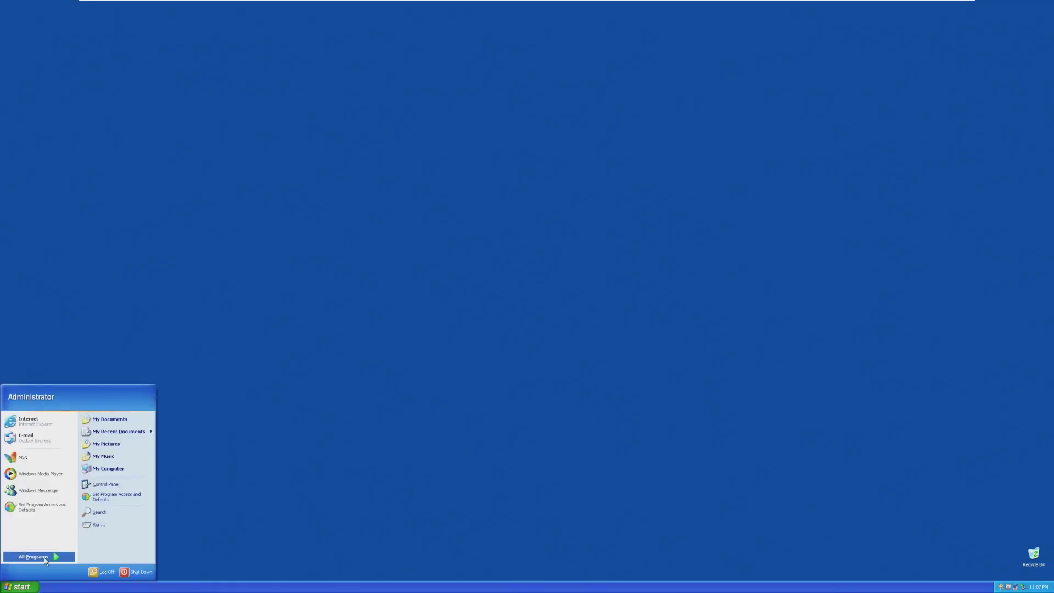
key(super+r)
text(winver)
key(Return)
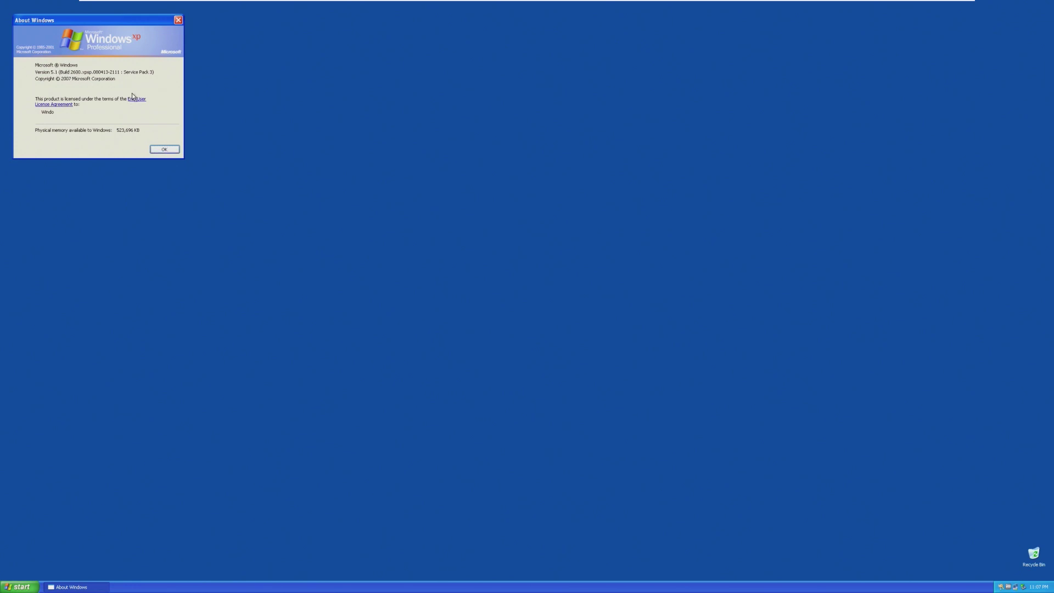
click(157, 151)
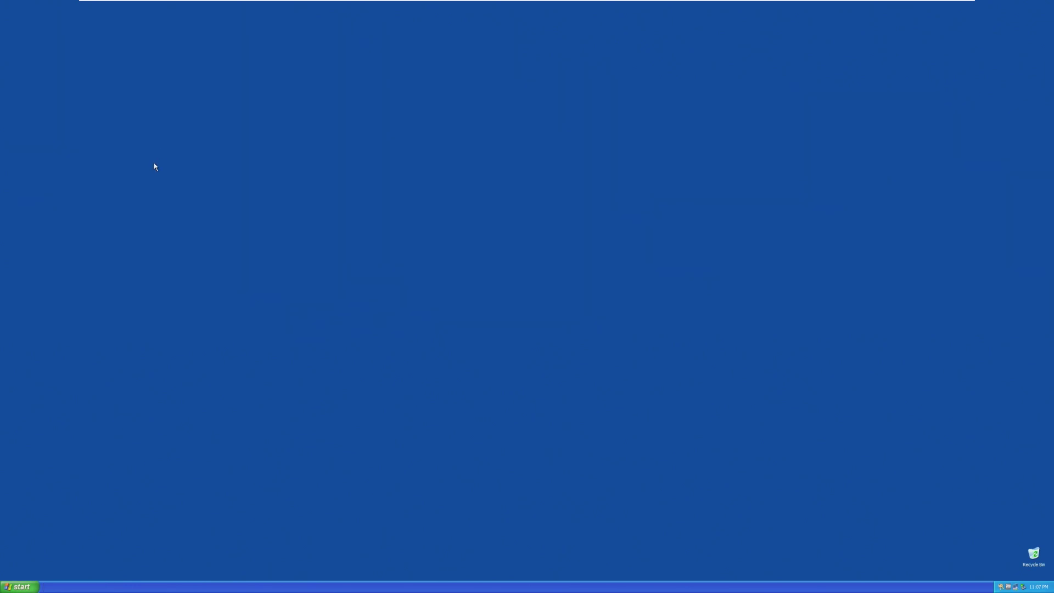
click(19, 586)
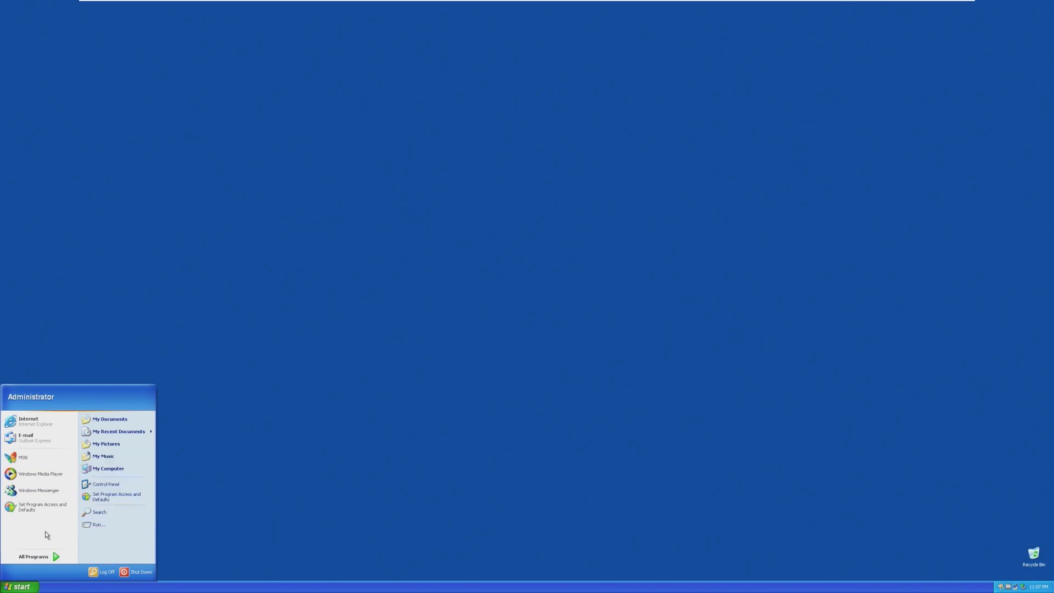
Step: Launch Command Prompt from Accessories, then reopen the Start menu to All Programs
click(34, 556)
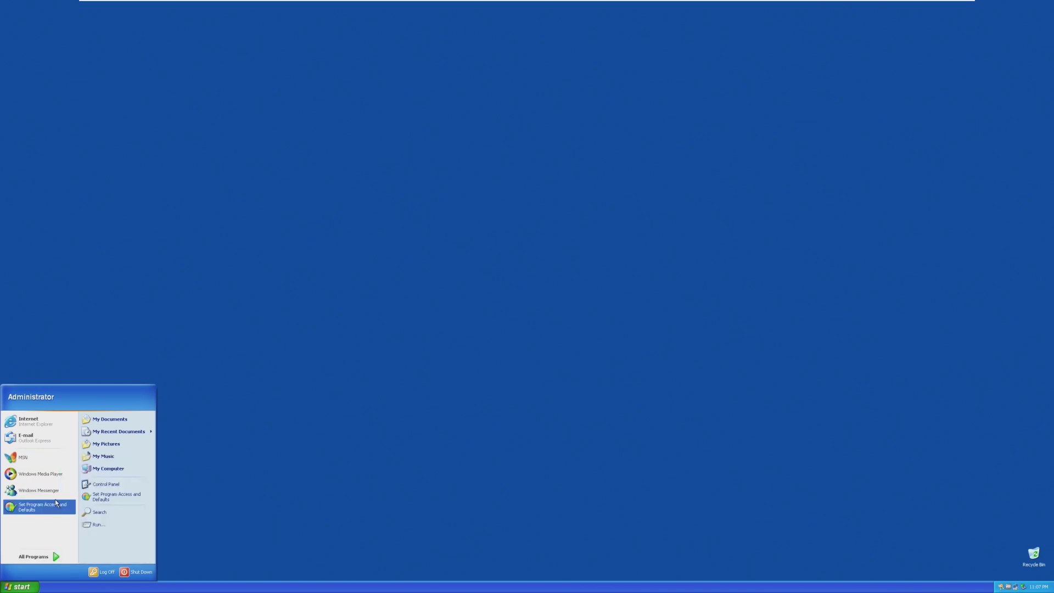
click(34, 556)
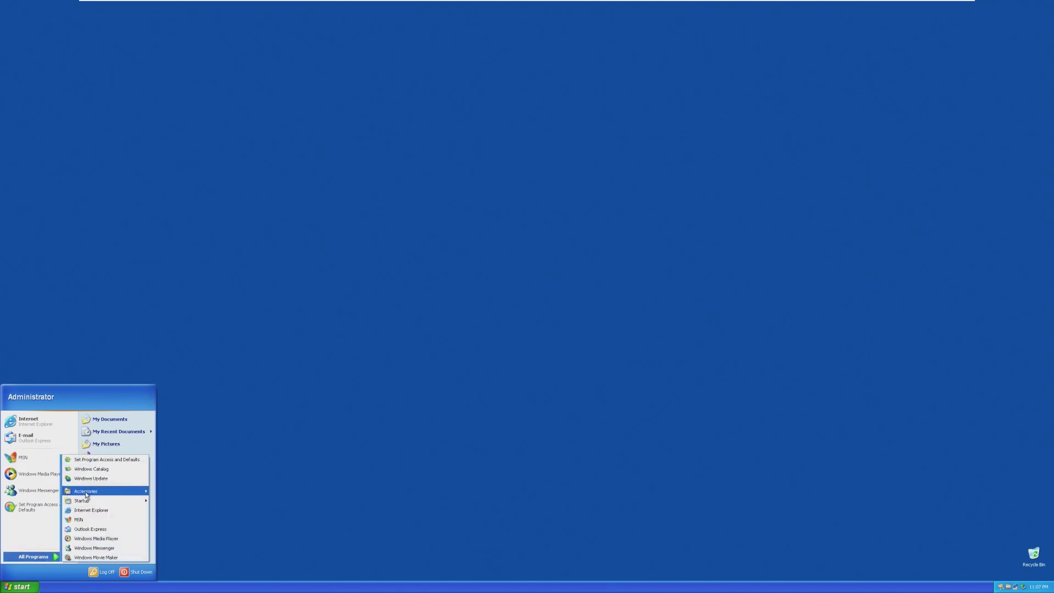
click(170, 528)
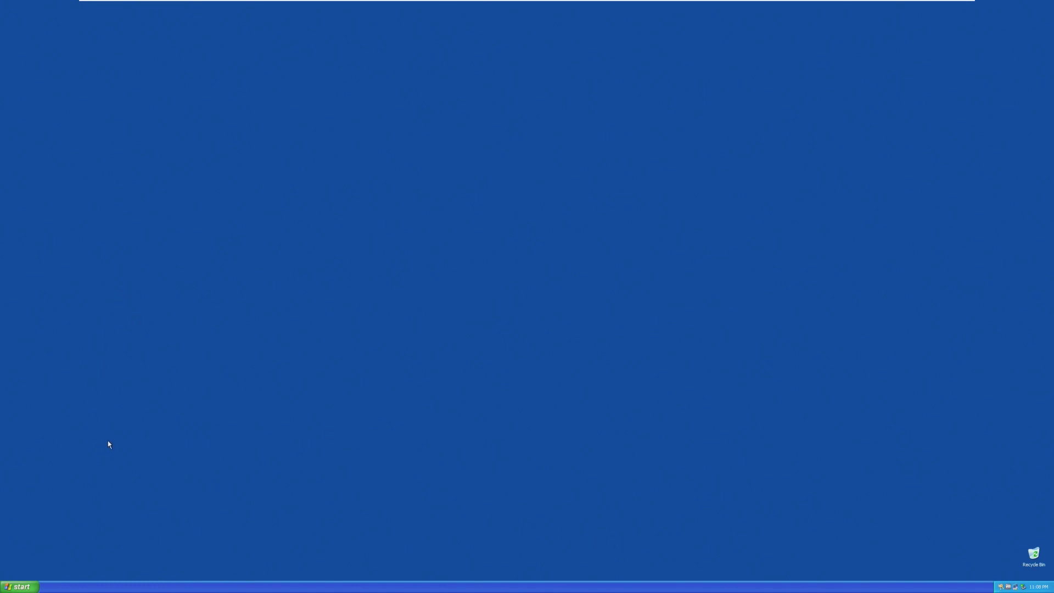
key(super)
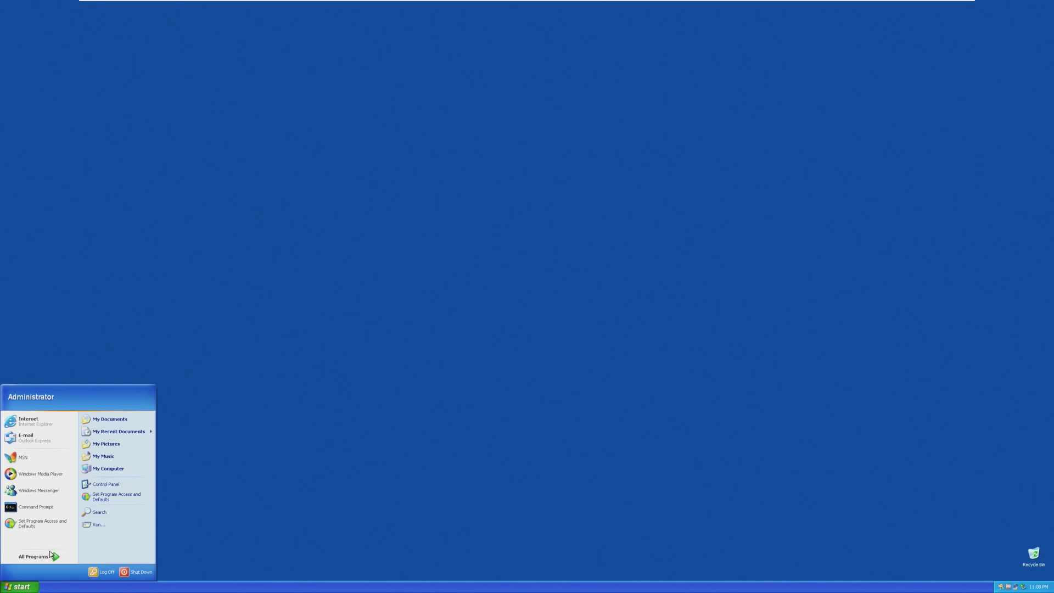
mouse_move(57, 557)
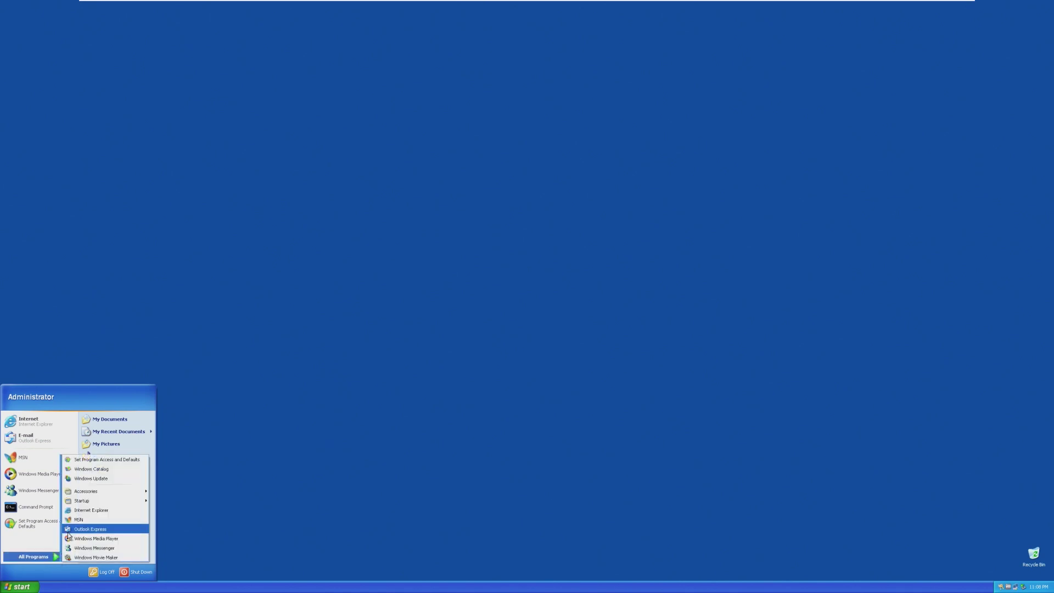